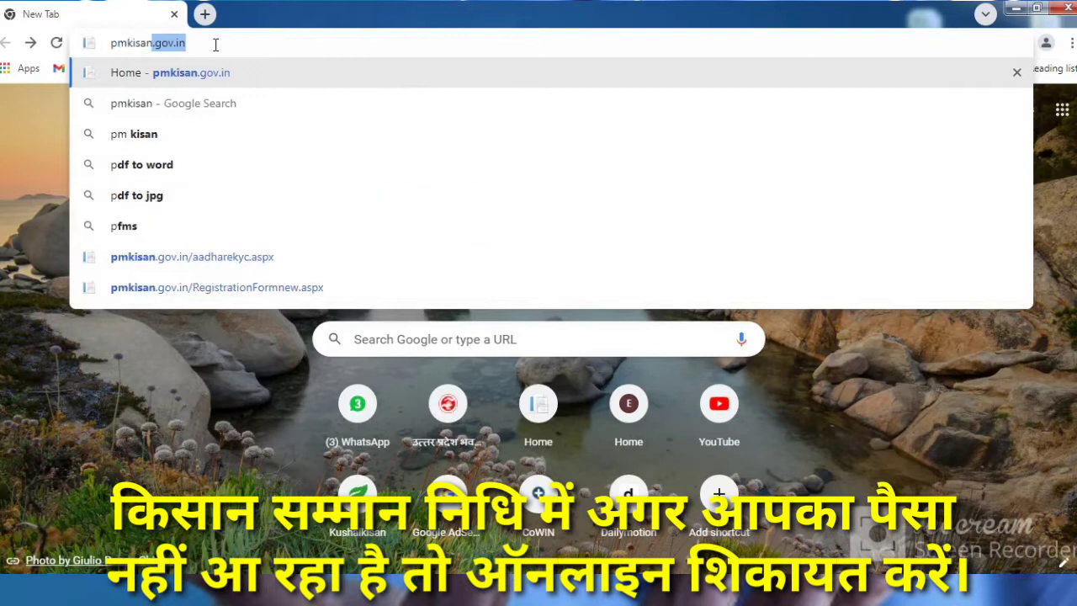
Step: Go to pmkisan.gov.in to load the PM-Kisan Samman Nidhi home page
key(Return)
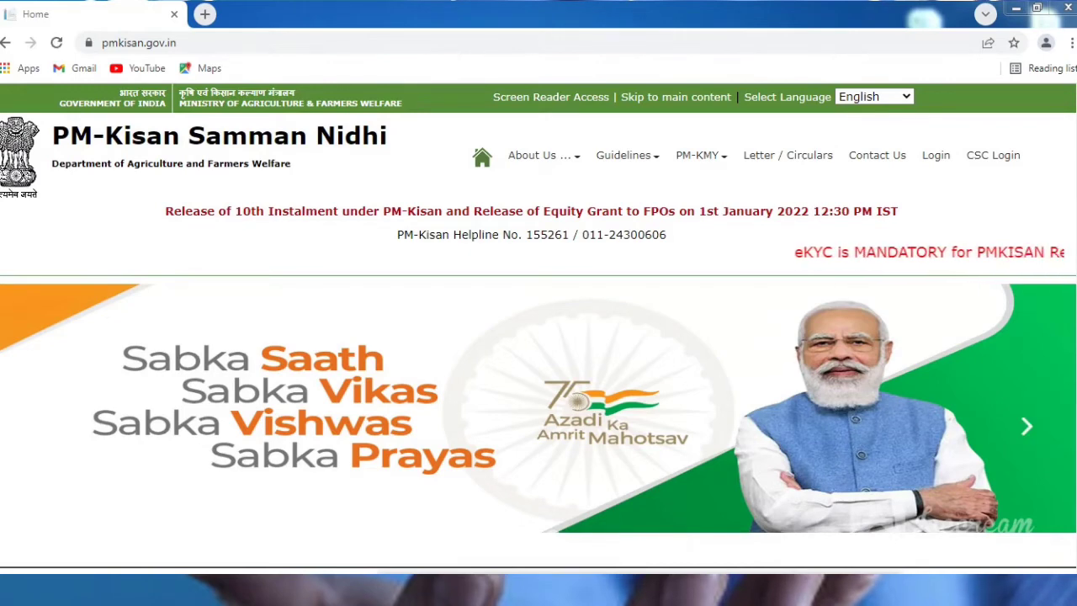
Step: Open the Help-Desk grievance Query Form from the Farmers Corner section
scroll(1034, 426, down, 7)
scroll(1035, 425, down, 4)
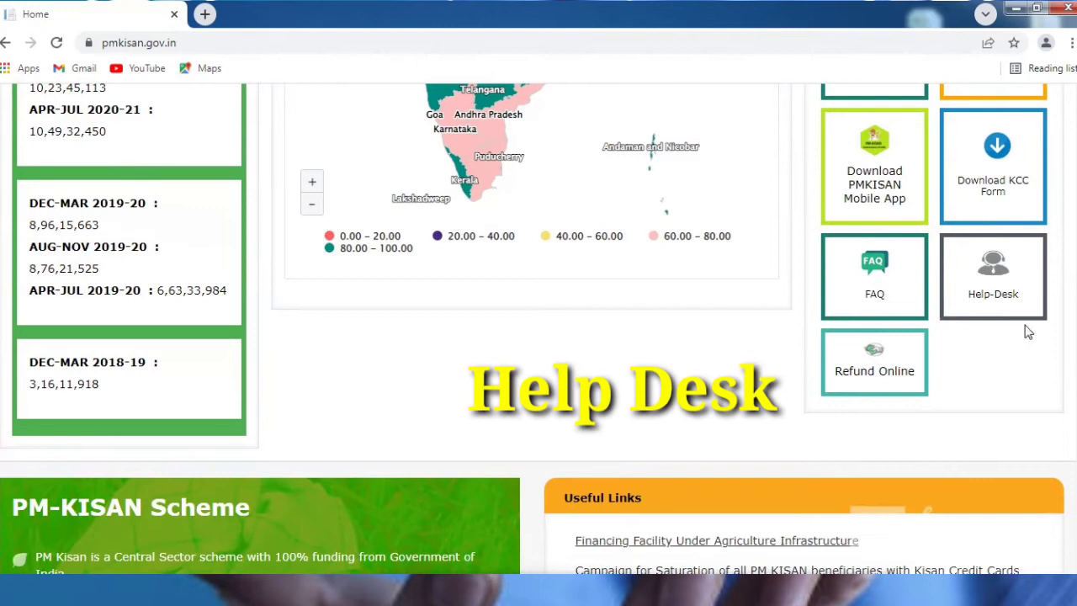
click(1001, 280)
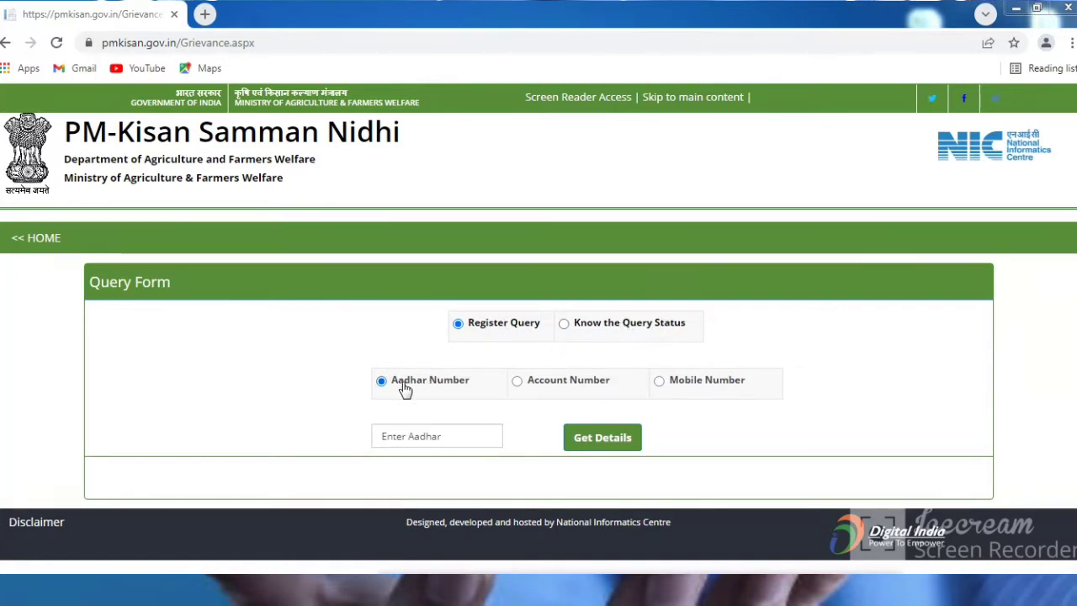
Step: Enter the farmer's Aadhaar number with the Aadhar Number lookup and fetch their details
click(536, 383)
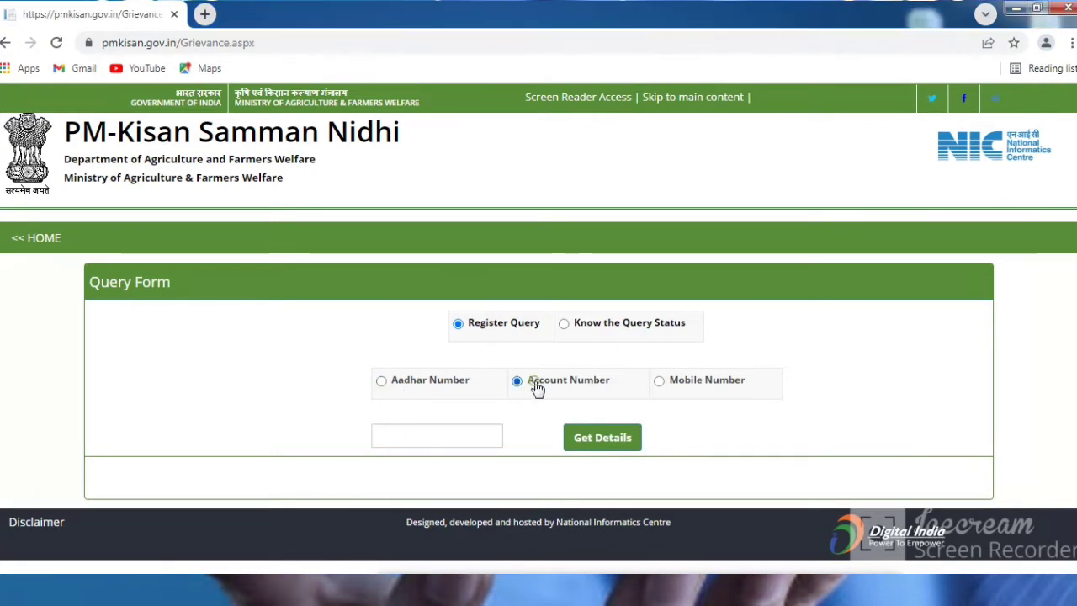
click(677, 386)
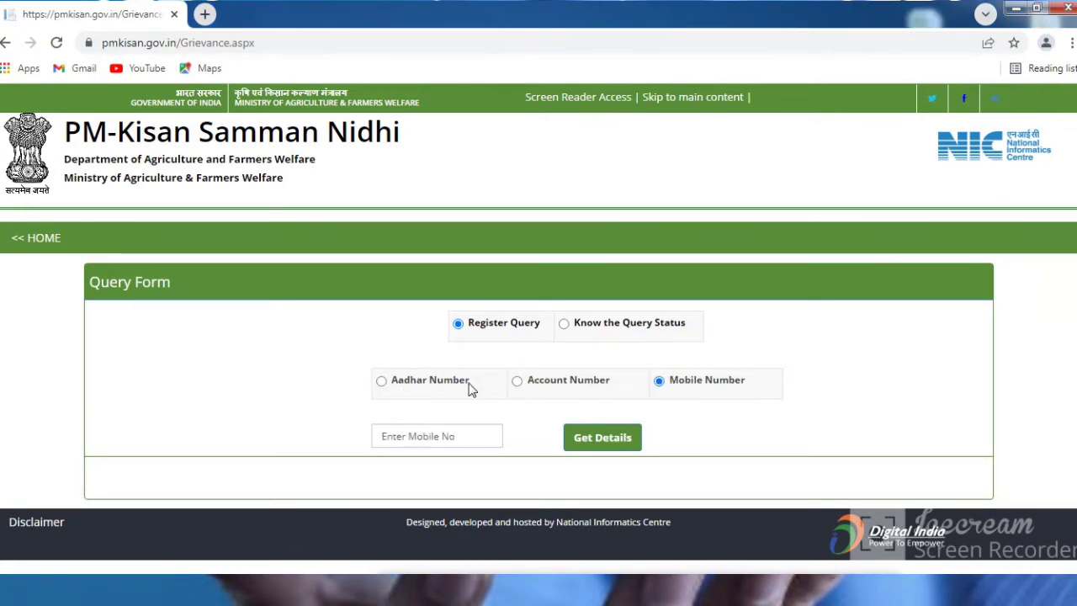
click(382, 383)
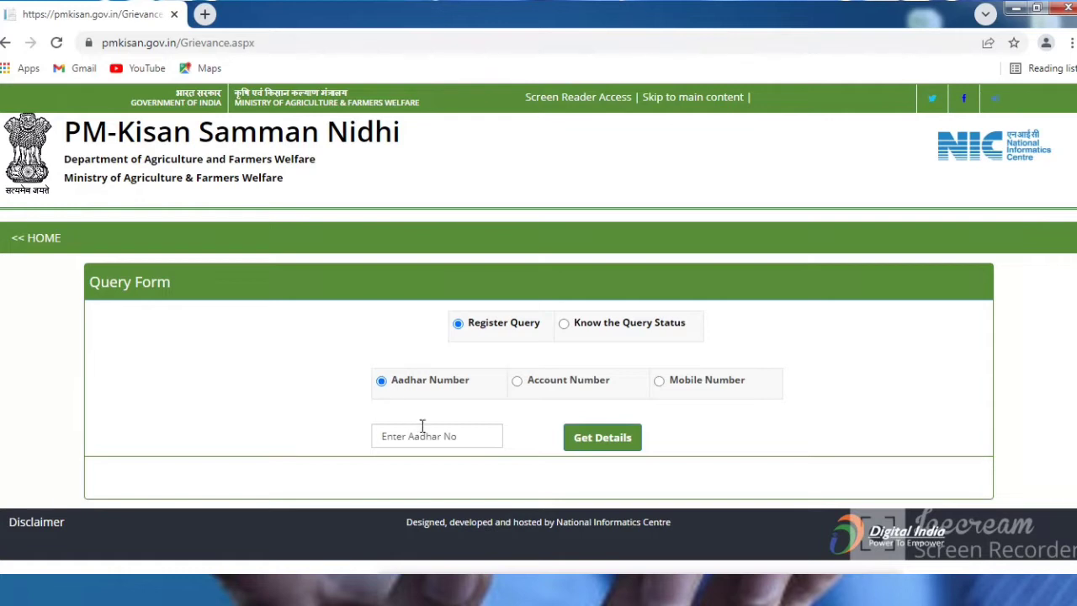
click(428, 436)
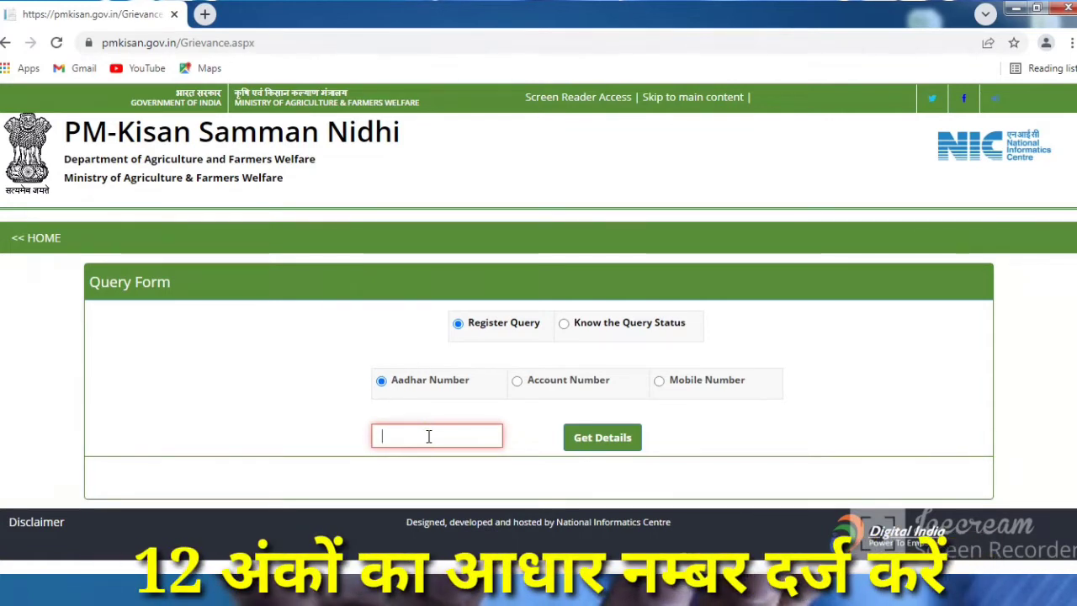
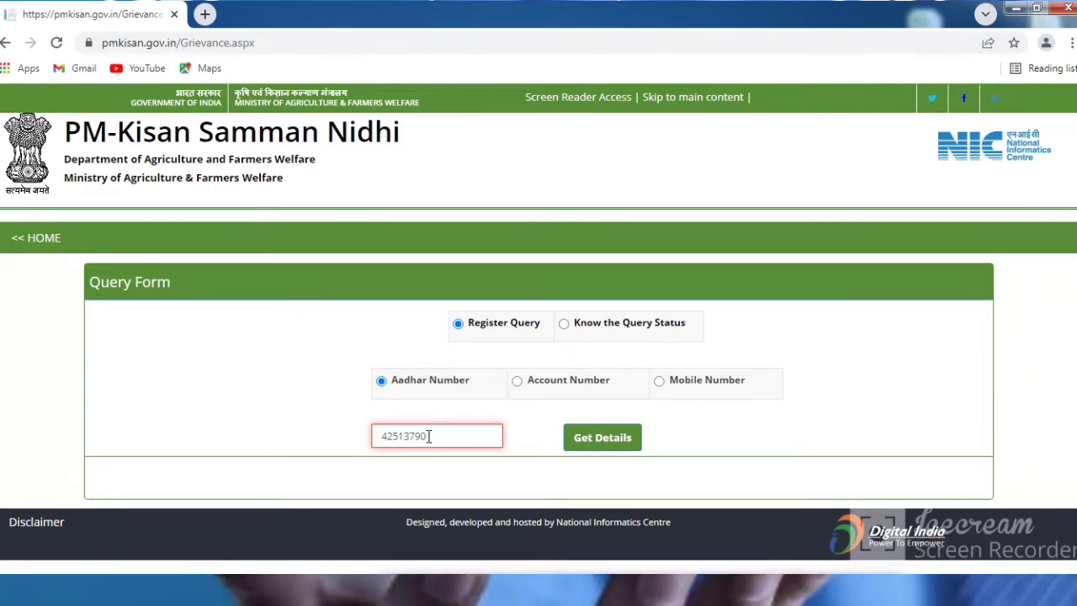
click(602, 443)
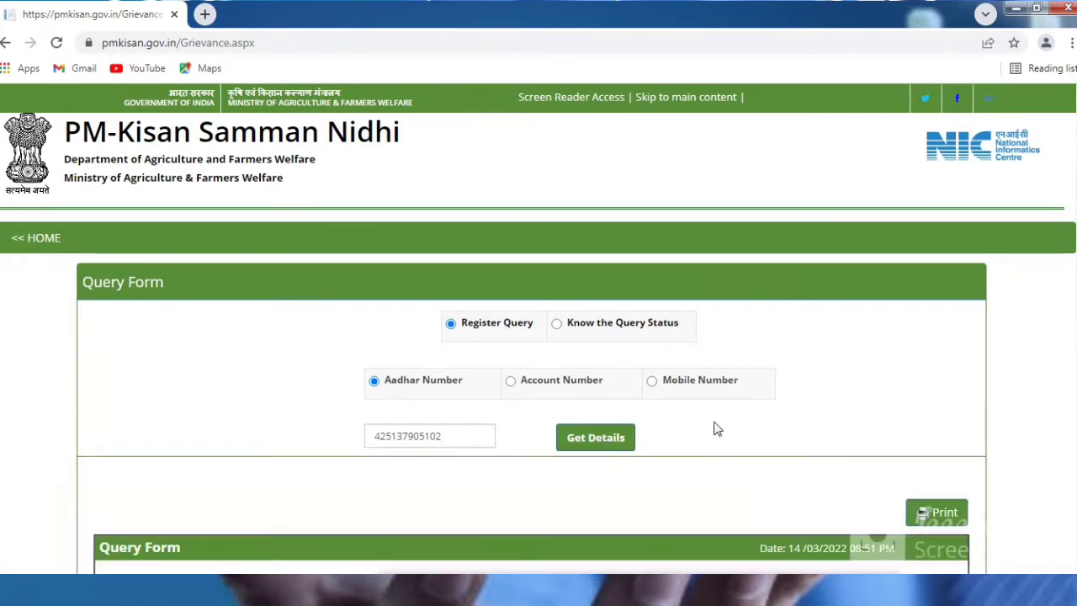
scroll(538, 329, down, 4)
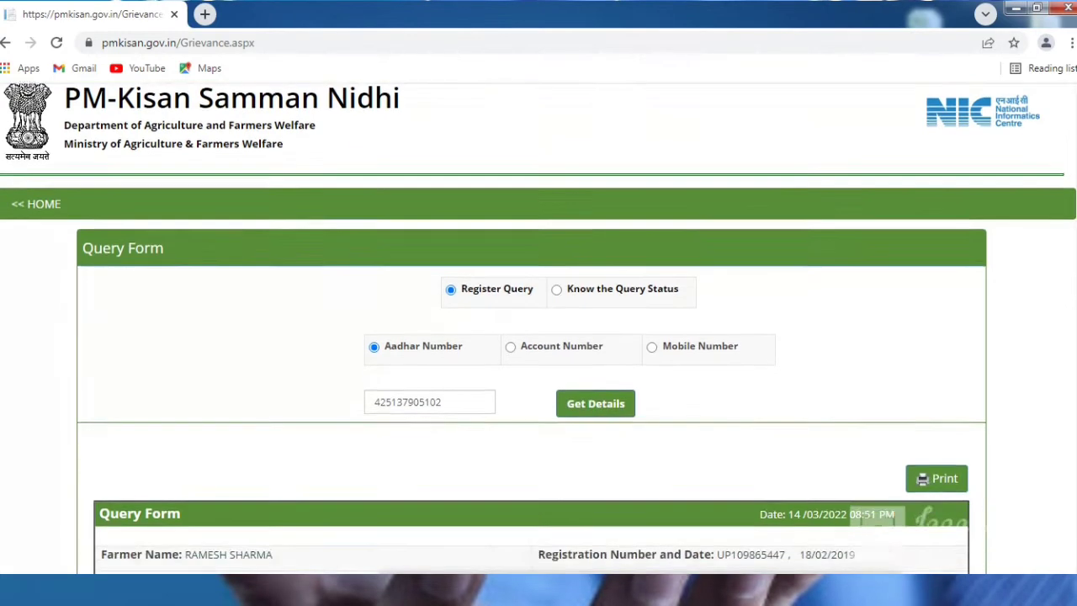
scroll(538, 328, down, 1)
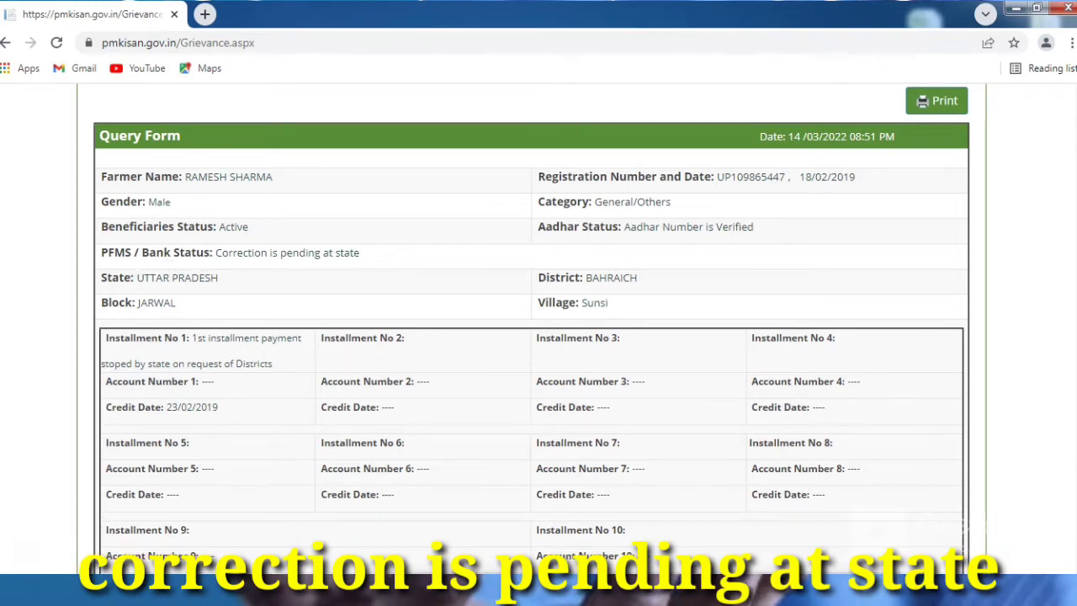
scroll(832, 274, down, 3)
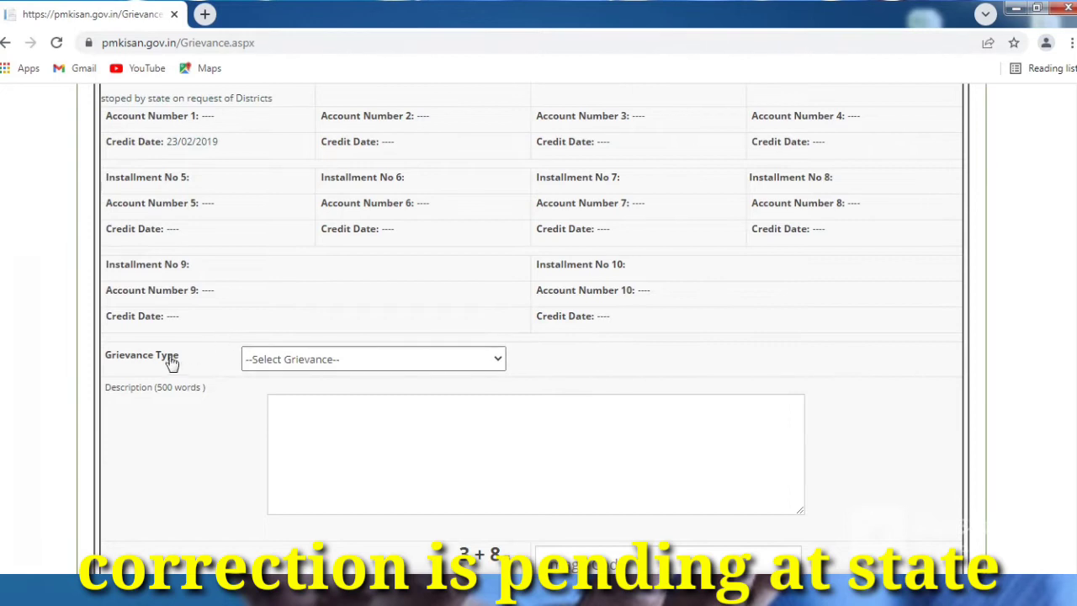
Step: Set the Grievance Type to 'Installment not received'
click(498, 362)
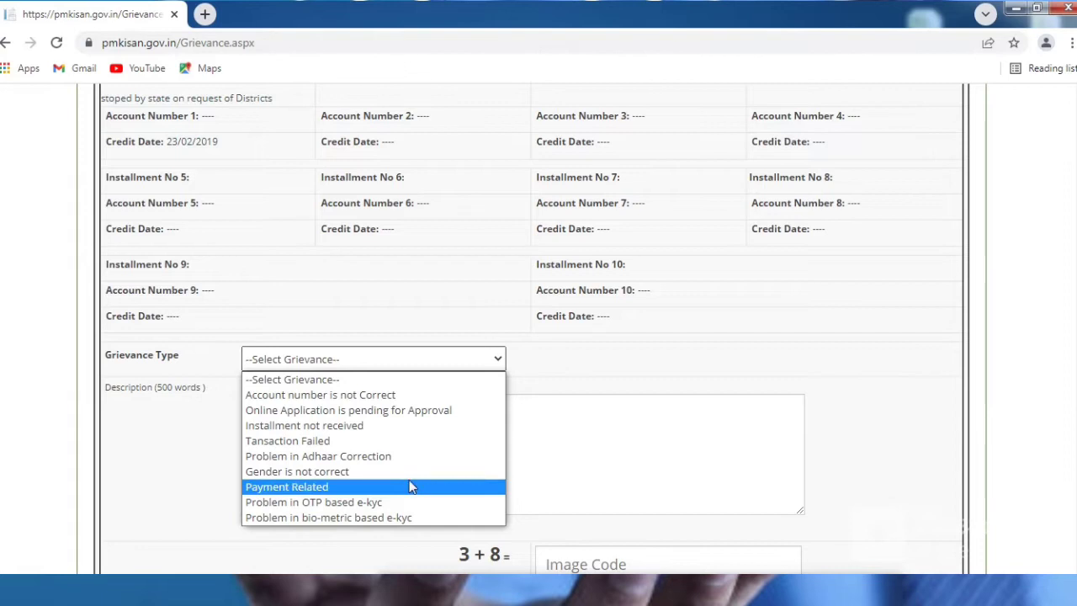
click(386, 424)
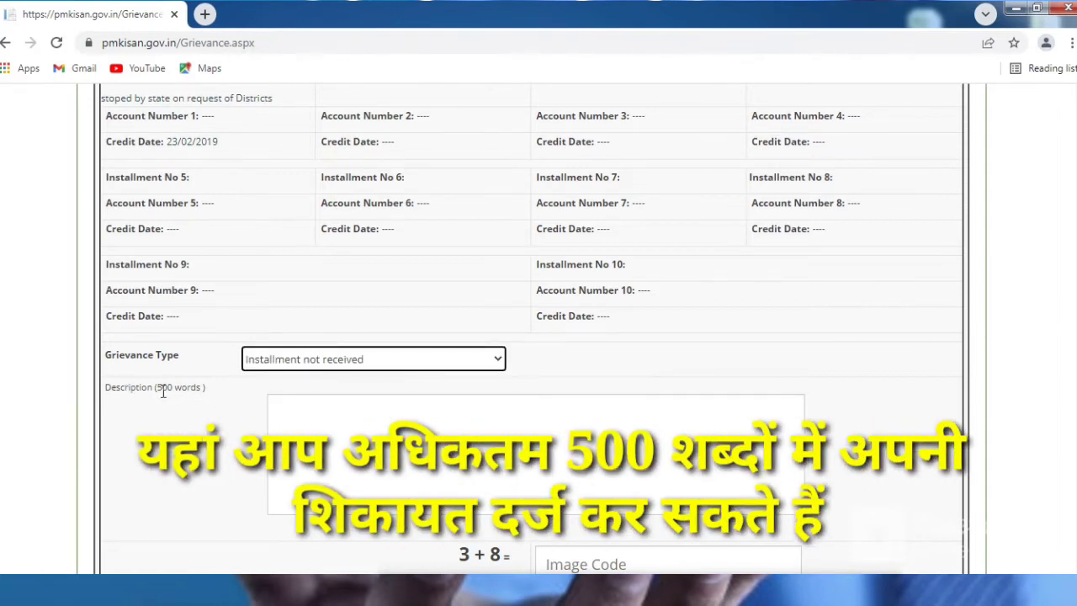
click(286, 410)
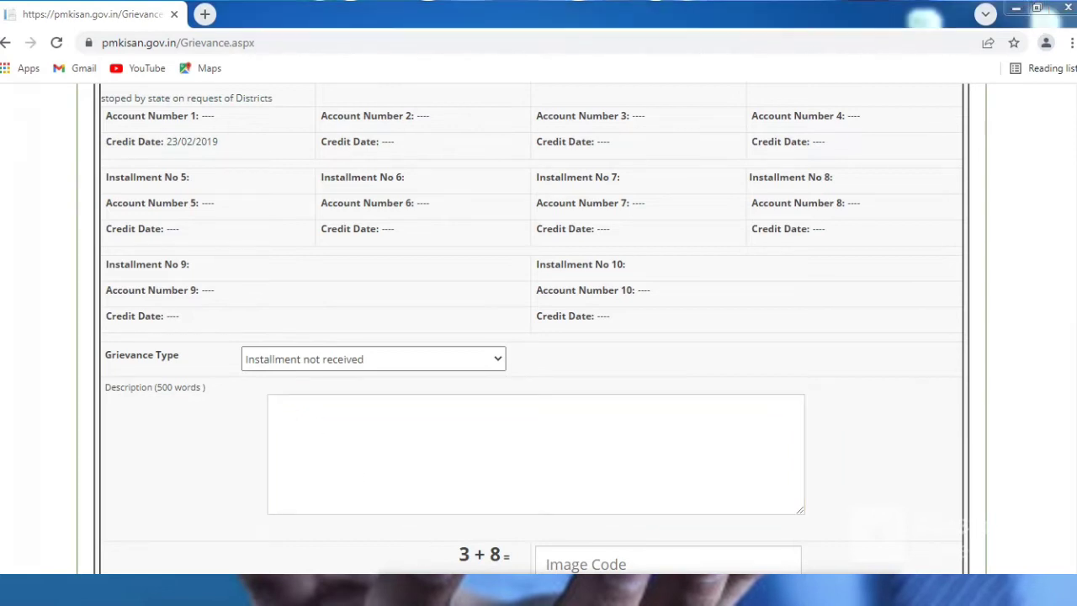
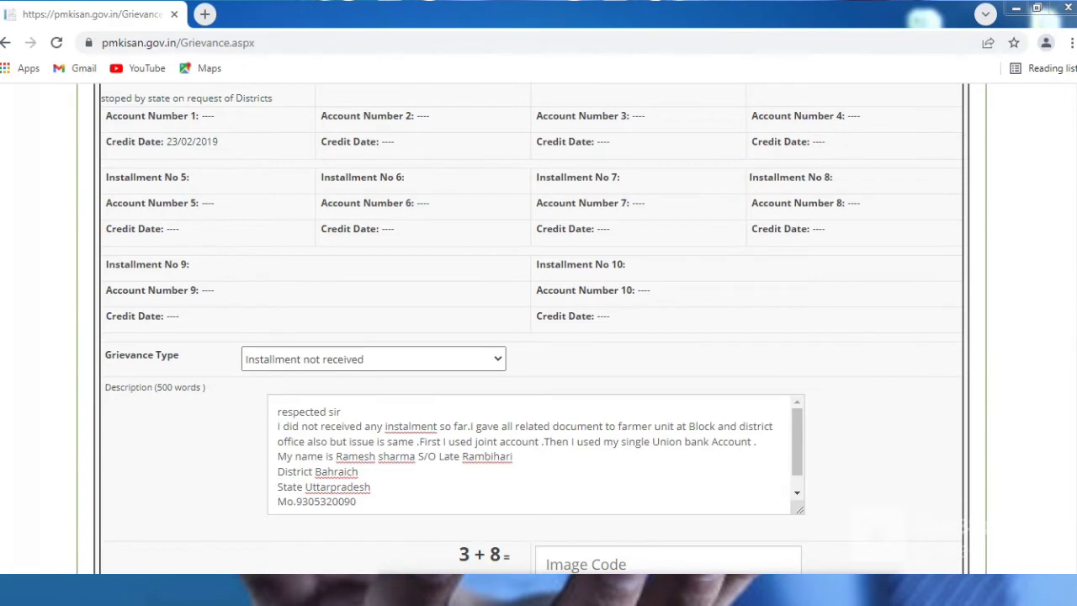
Step: Paste the prepared grievance message and correct the state line to read 'Uttar pradesh'
scroll(538, 337, down, 1)
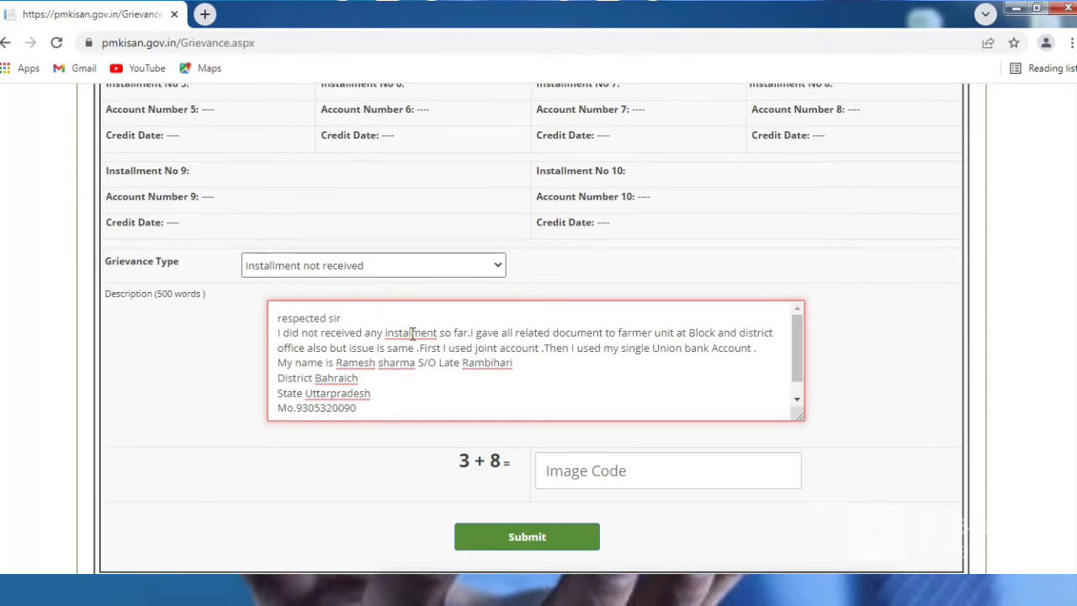
text(l)
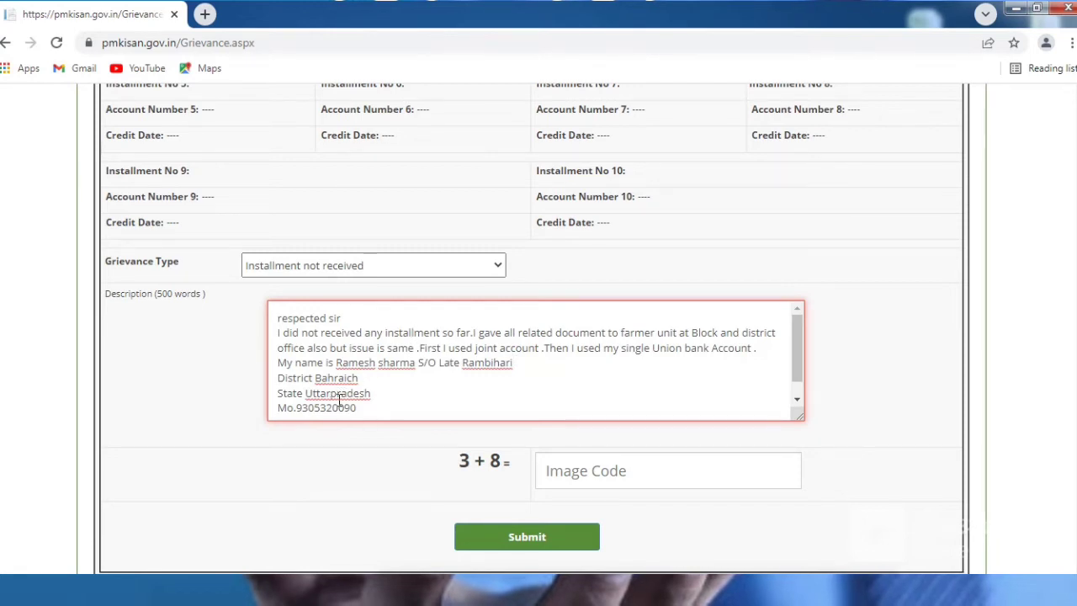
click(332, 394)
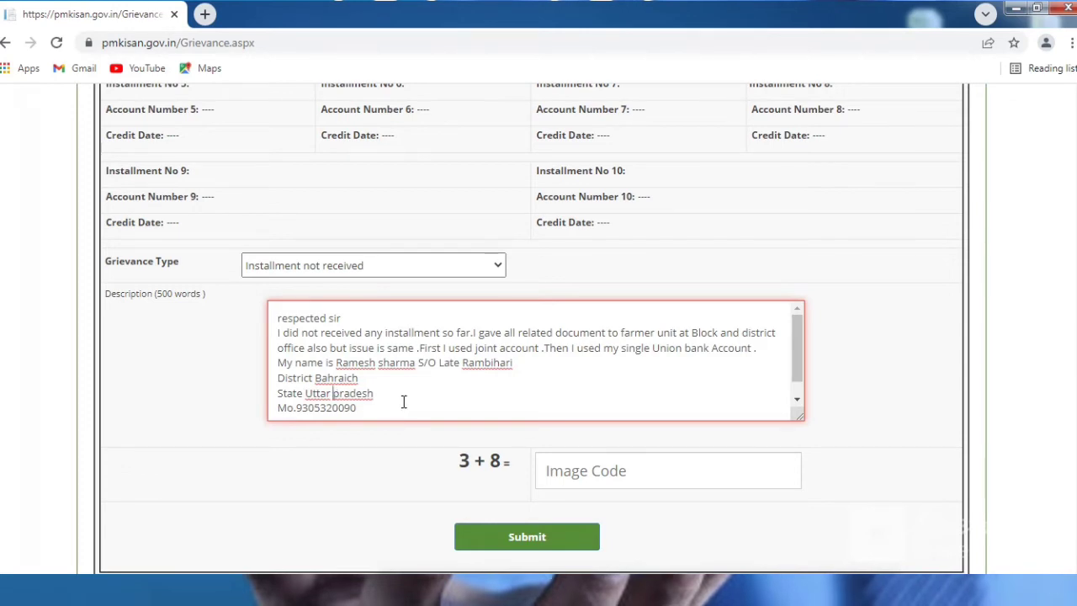
click(404, 404)
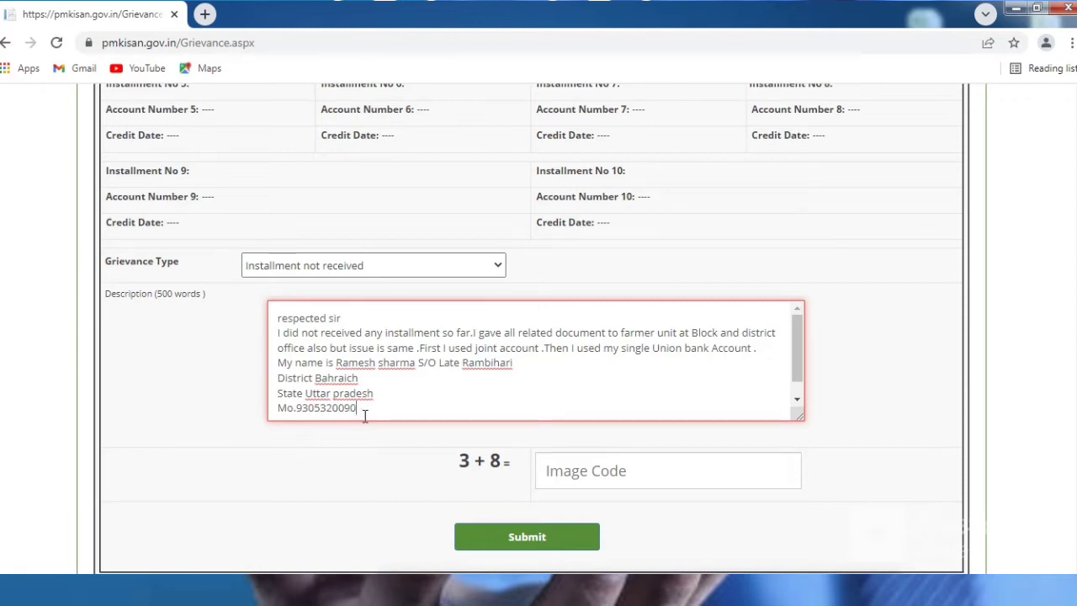
Step: Answer the image code with 11 and submit, getting 'Grievance already registered.'
click(616, 476)
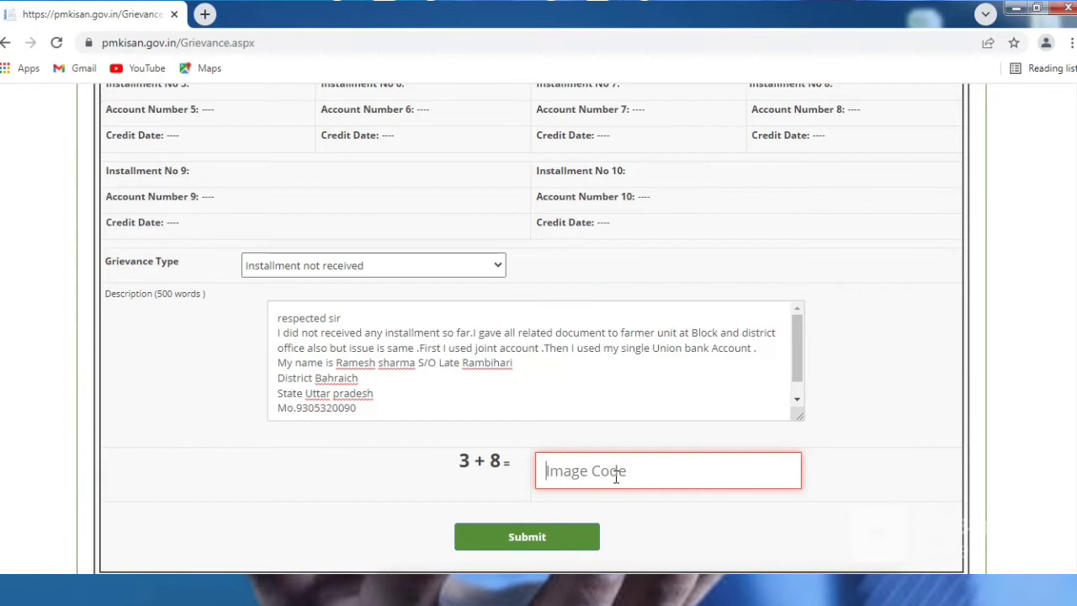
text(11)
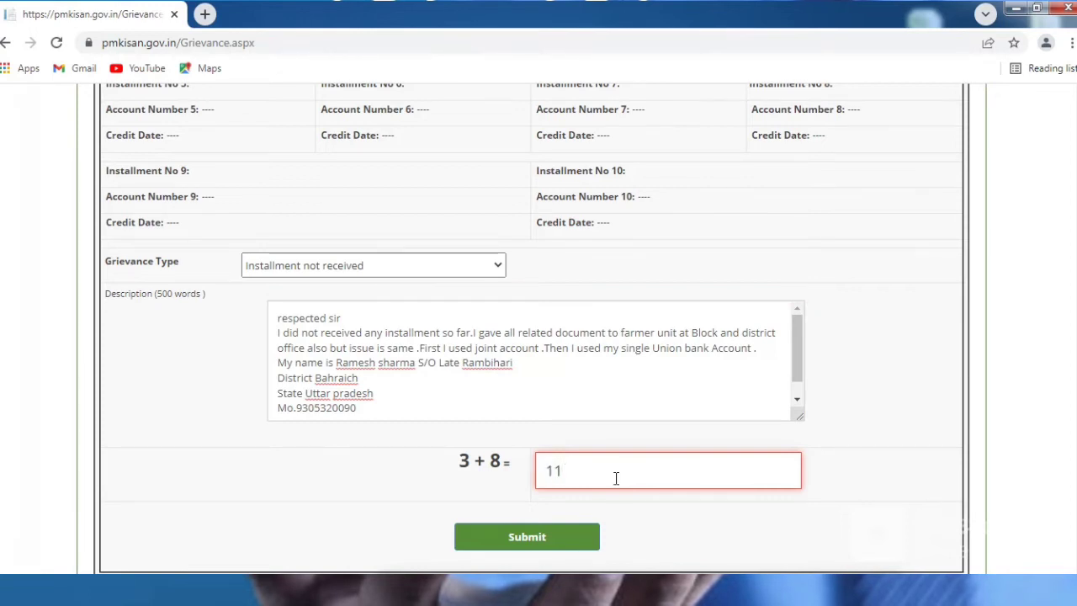
click(570, 540)
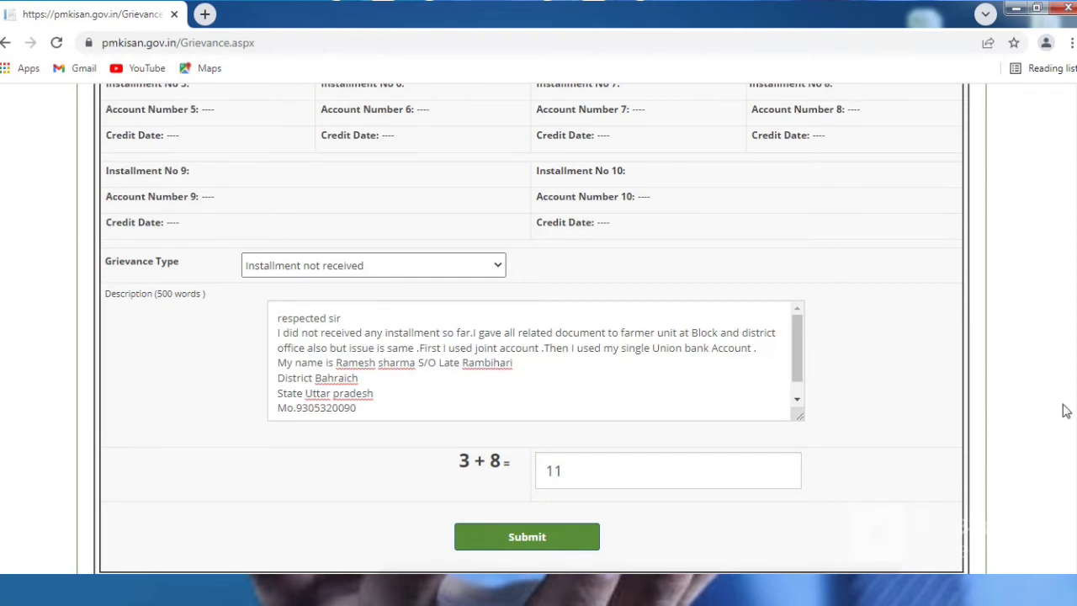
scroll(569, 540, down, 1)
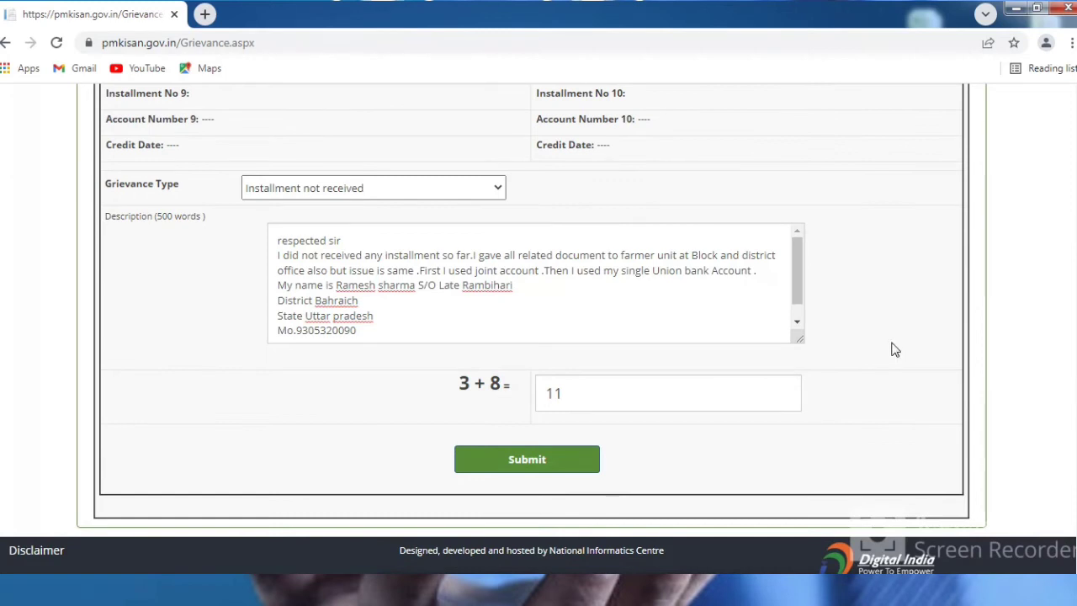
click(530, 459)
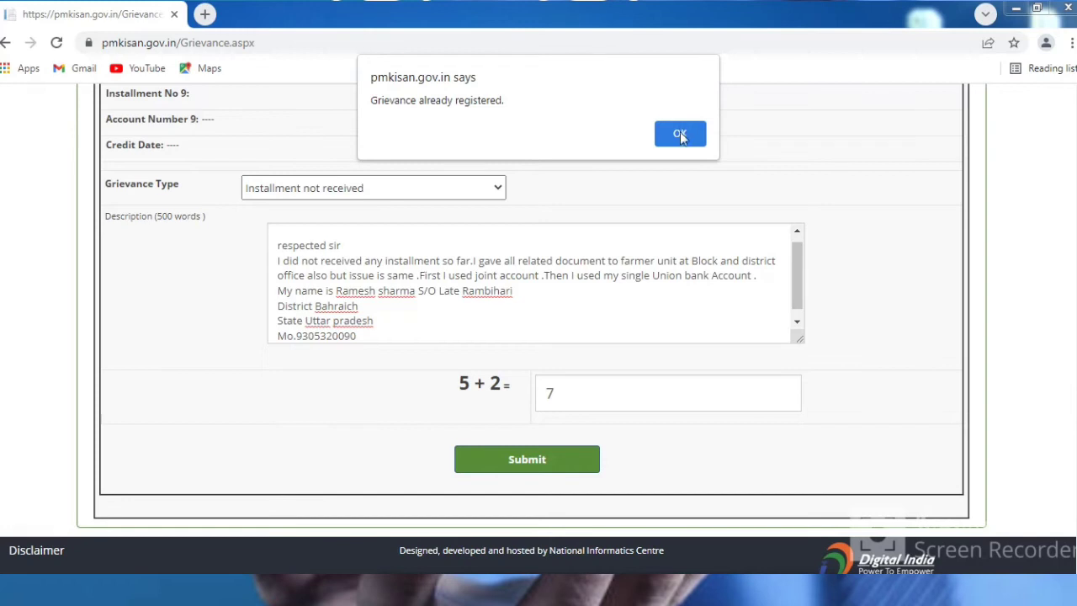
Step: Dismiss the already-registered alert and choose Know the Query Status
click(680, 133)
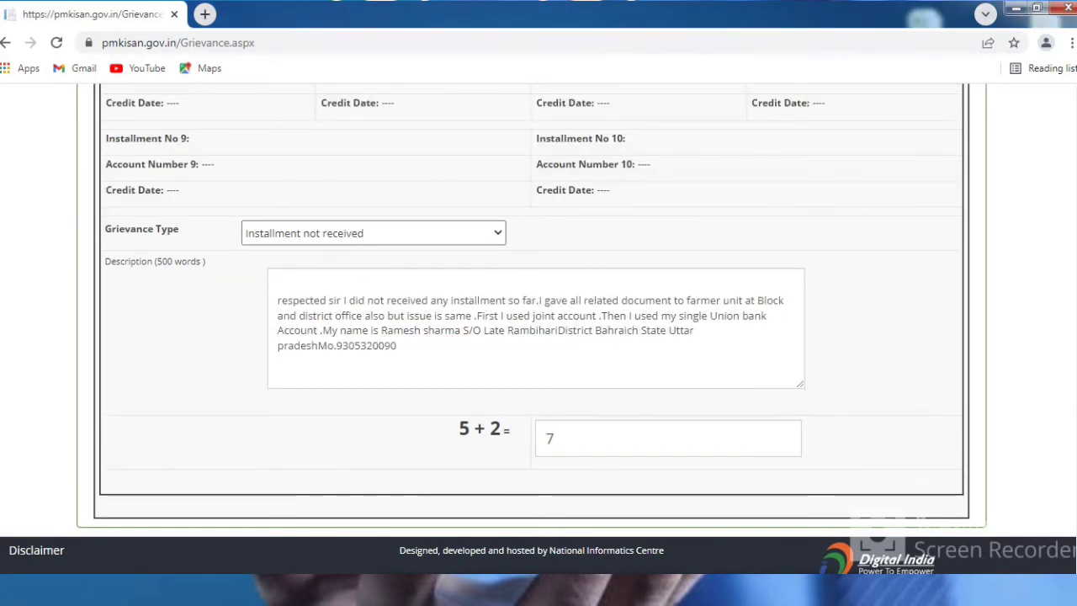
scroll(532, 331, up, 5)
scroll(538, 336, up, 3)
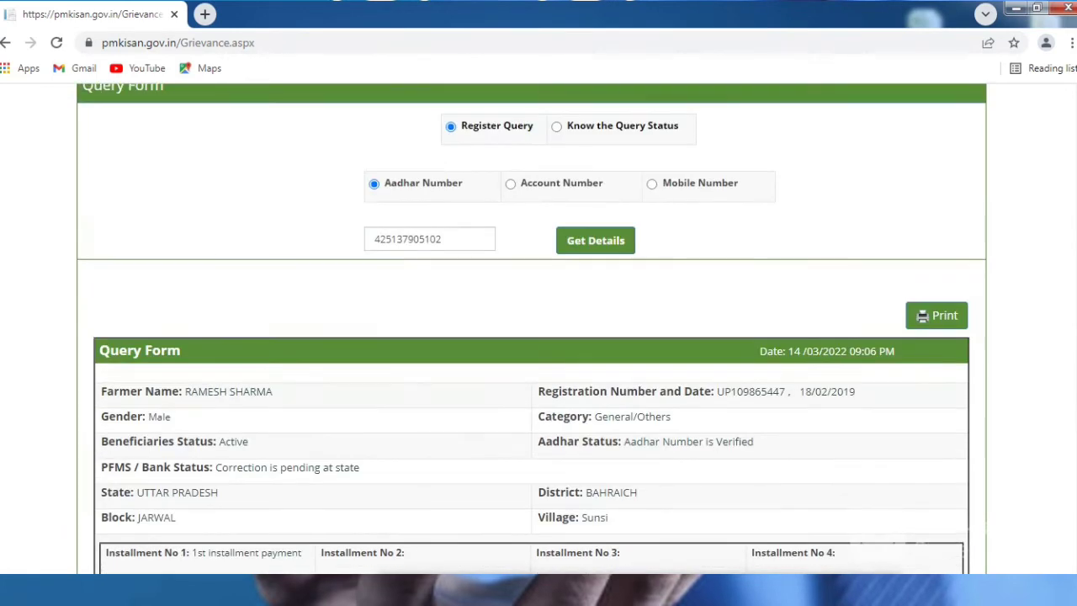
double_click(553, 190)
click(558, 198)
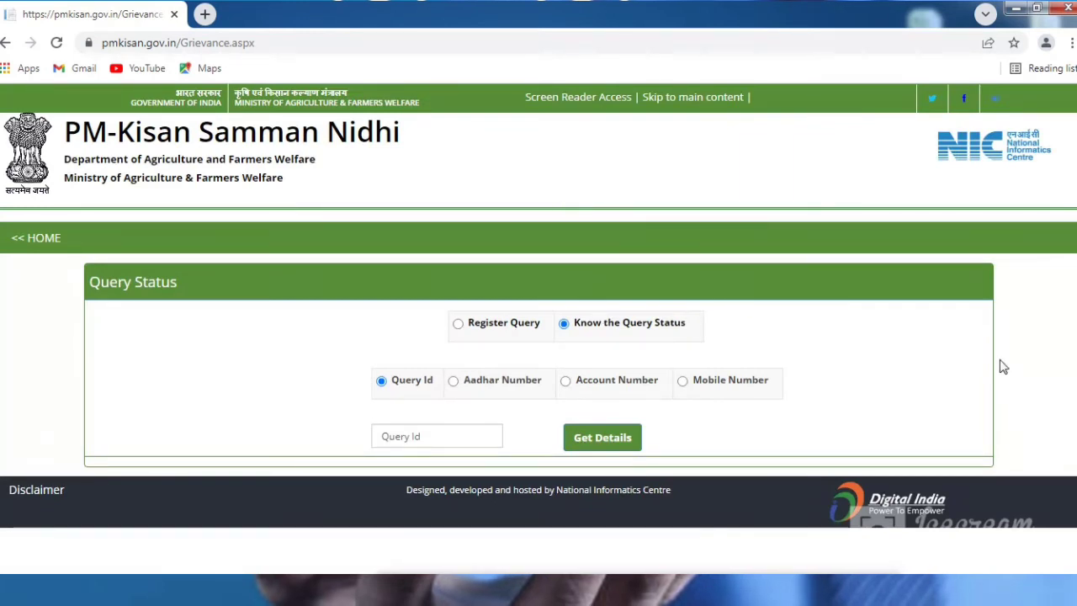
Step: Look up the query status by the farmer's Aadhaar number to retrieve the query ID
click(453, 382)
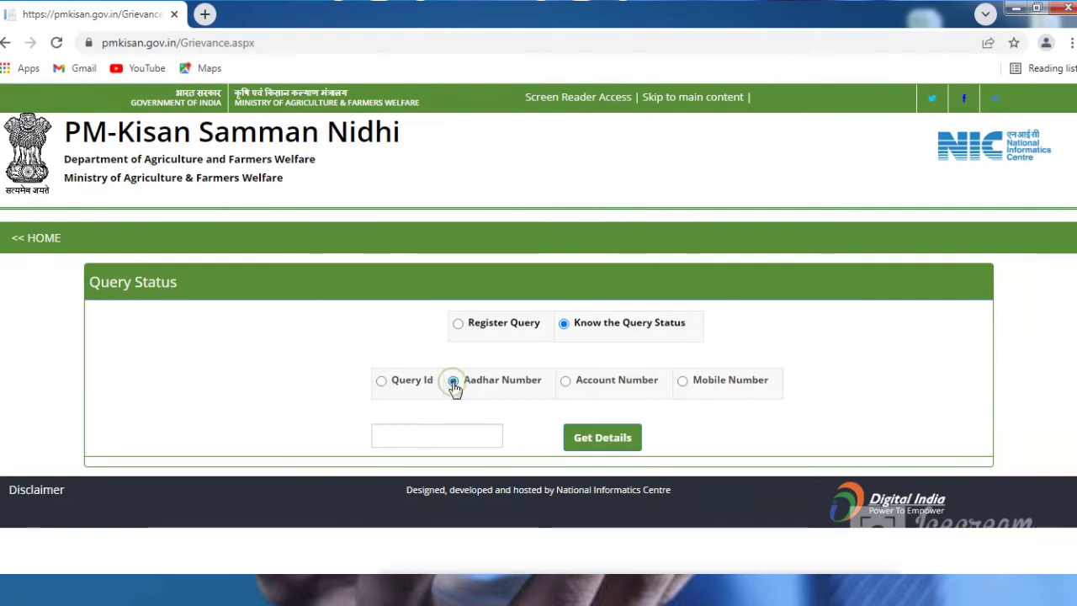
click(444, 440)
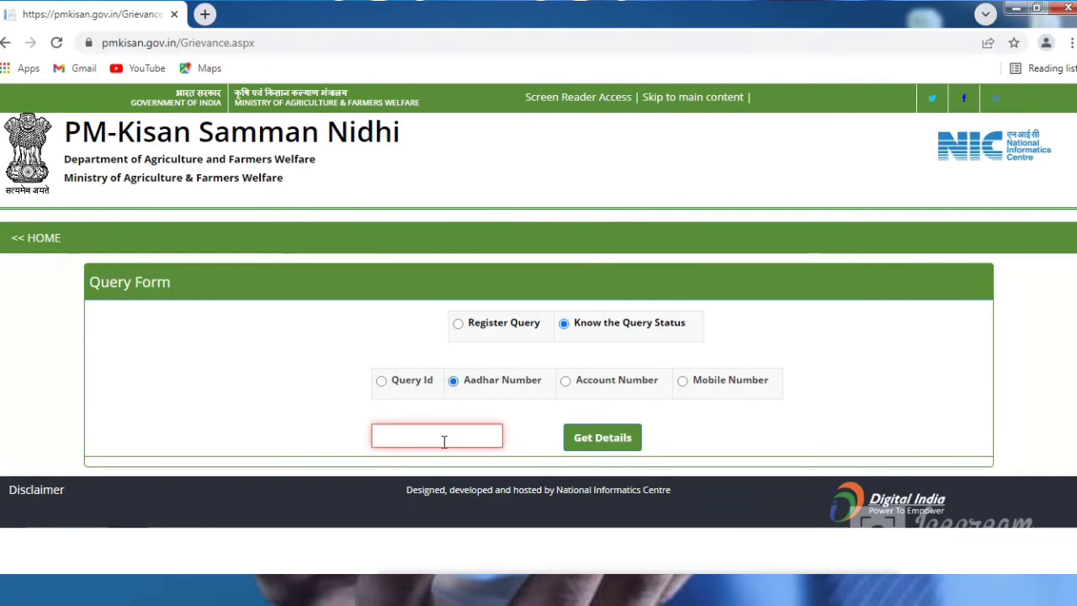
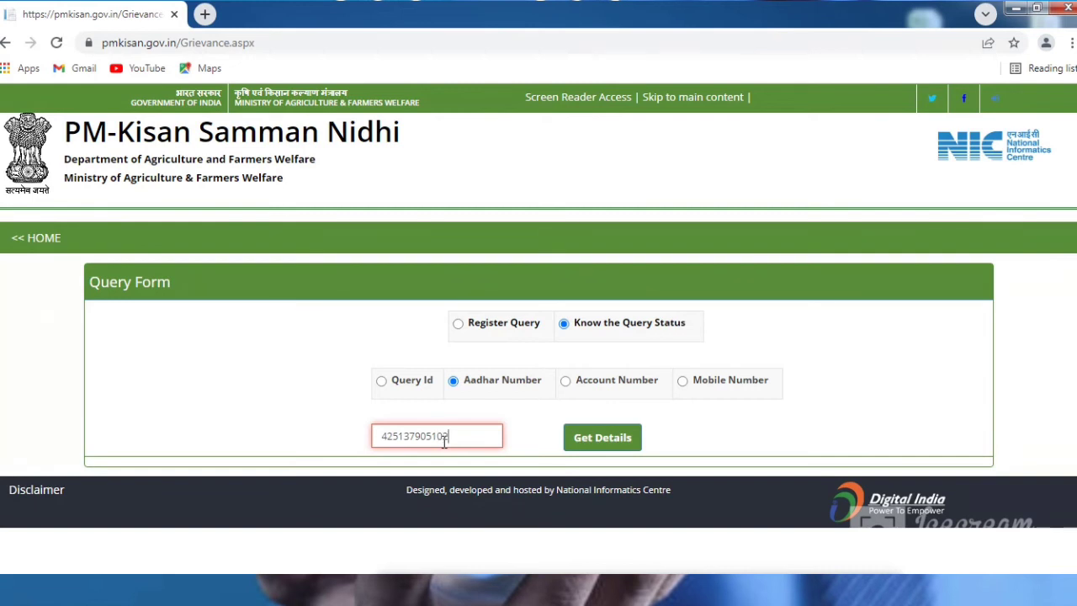
click(618, 441)
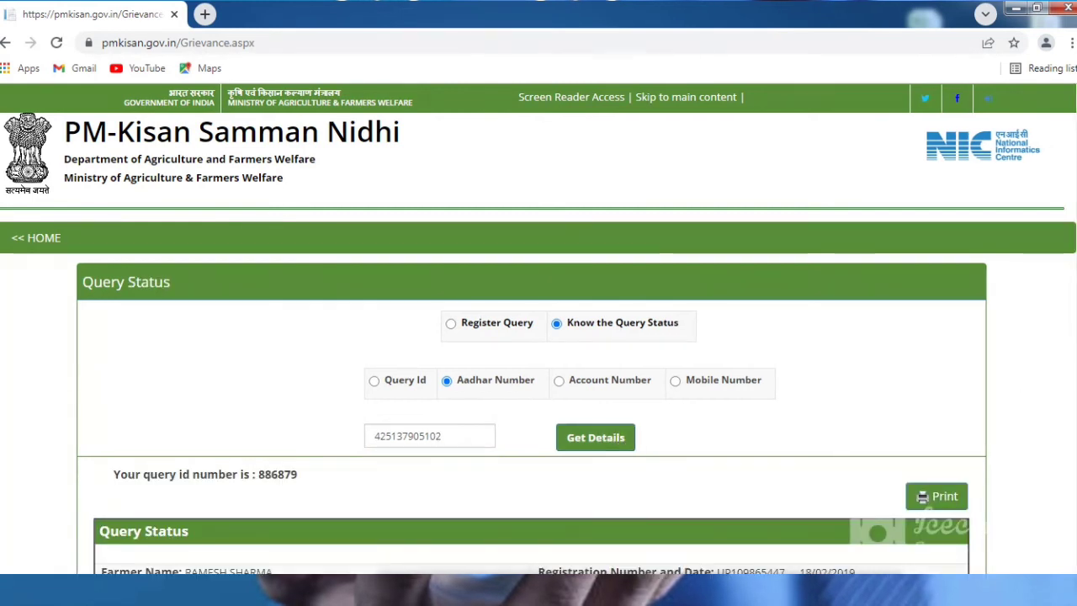
Step: Scroll to the grievance table showing the 25/02/2021 'Installment not received' query as Closed
scroll(539, 330, down, 3)
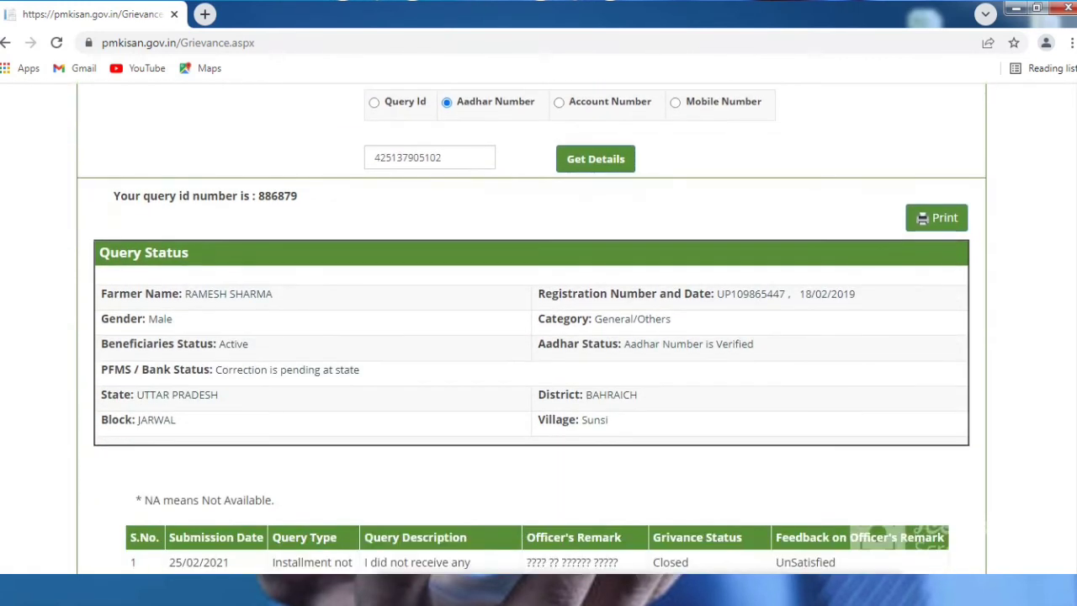
scroll(532, 333, down, 2)
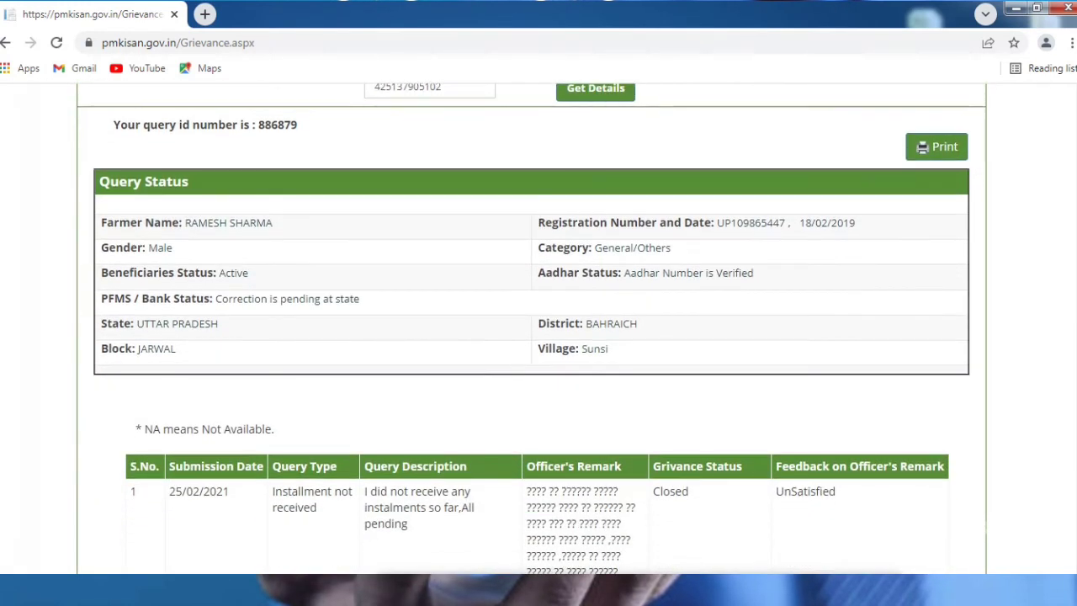
scroll(538, 330, down, 1)
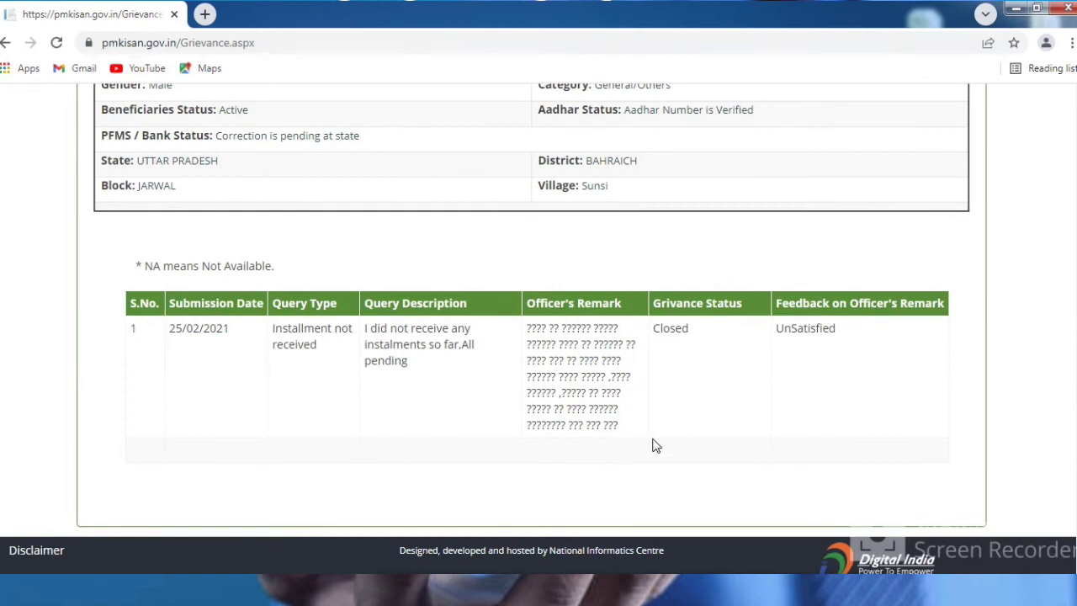